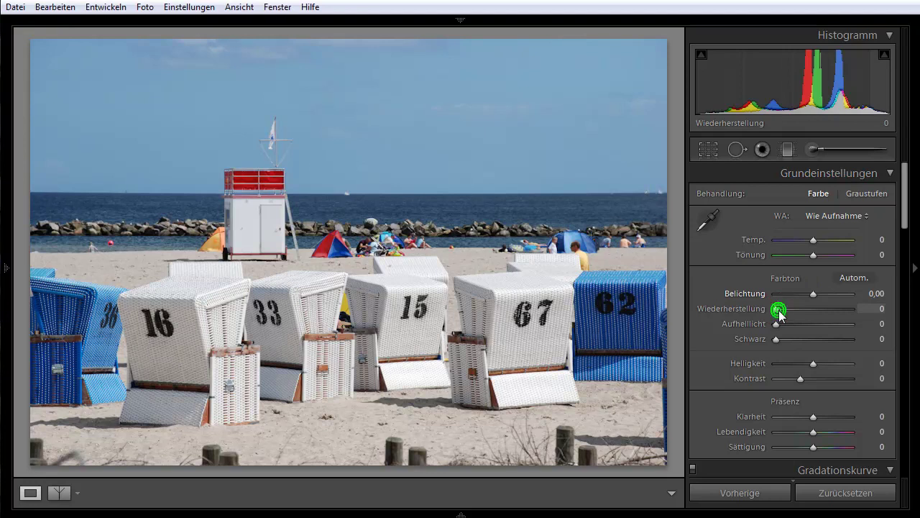
# Set Wiederherstellung (Recovery) to 100 and Aufhelllicht (Fill Light) to 61.
pyautogui.moveTo(779, 311); pyautogui.dragTo(860, 323)
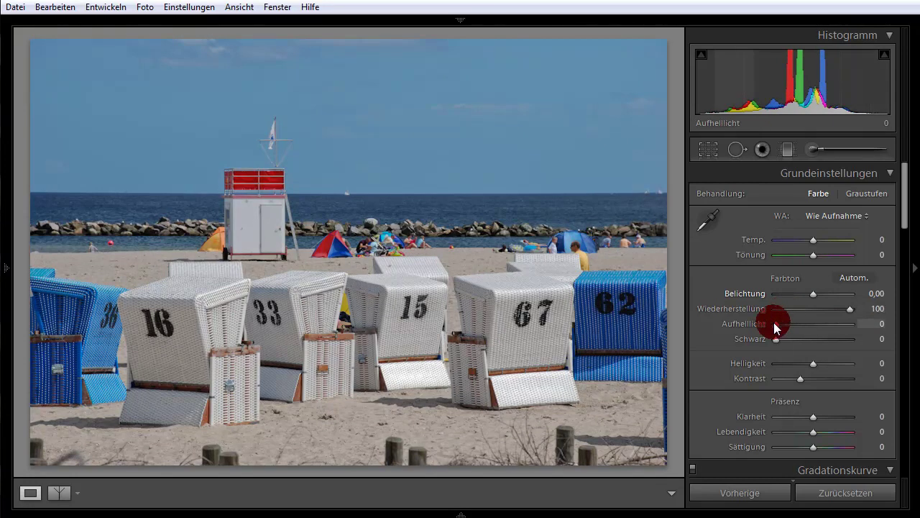
pyautogui.moveTo(778, 329); pyautogui.dragTo(821, 337)
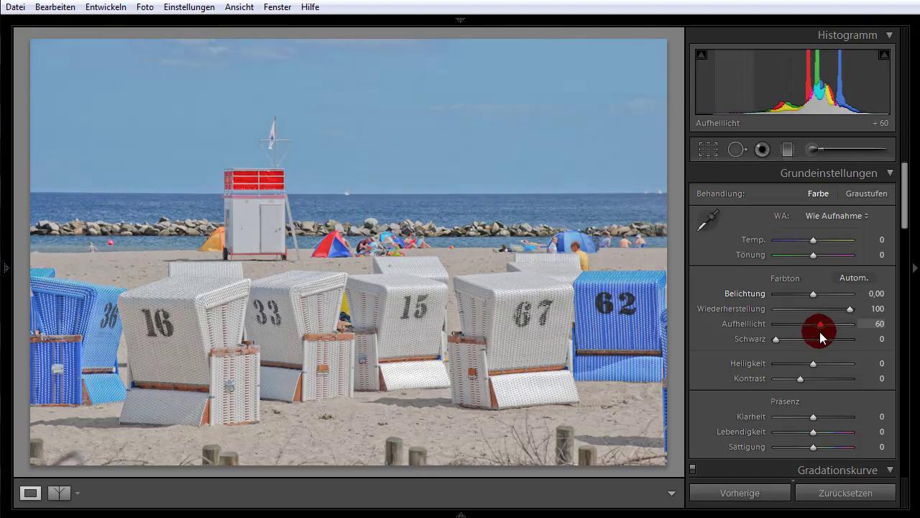
pyautogui.moveTo(821, 336); pyautogui.dragTo(822, 335)
# Raise the Schwarz (Blacks) slider to 60.
pyautogui.click(792, 343)
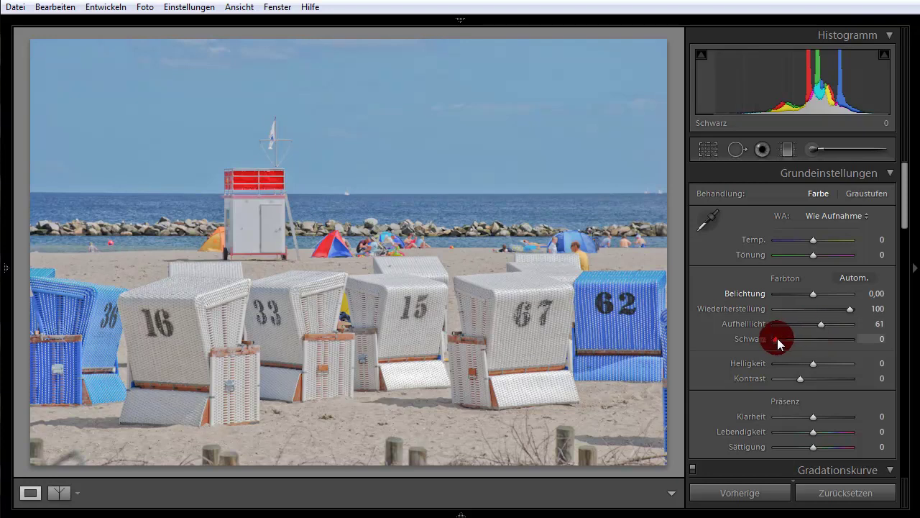
pyautogui.moveTo(777, 338); pyautogui.dragTo(821, 358)
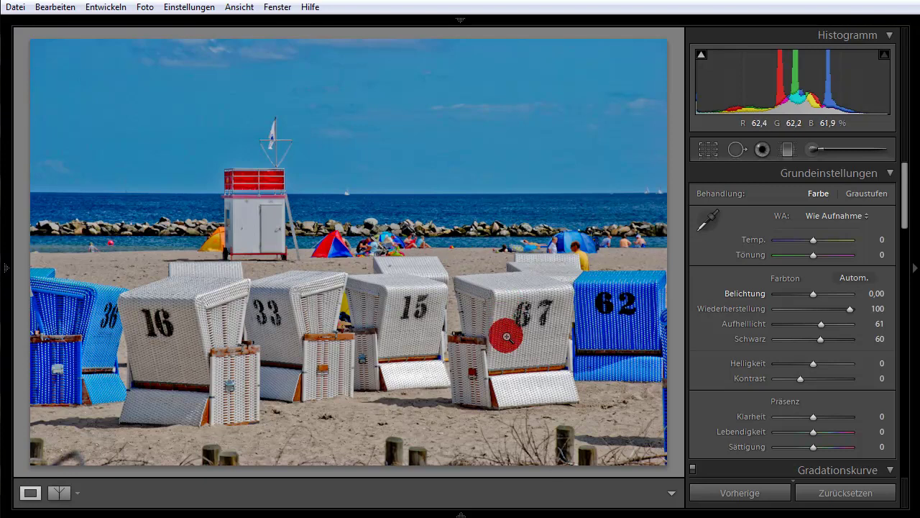
pyautogui.hotkey('shift', 'y')
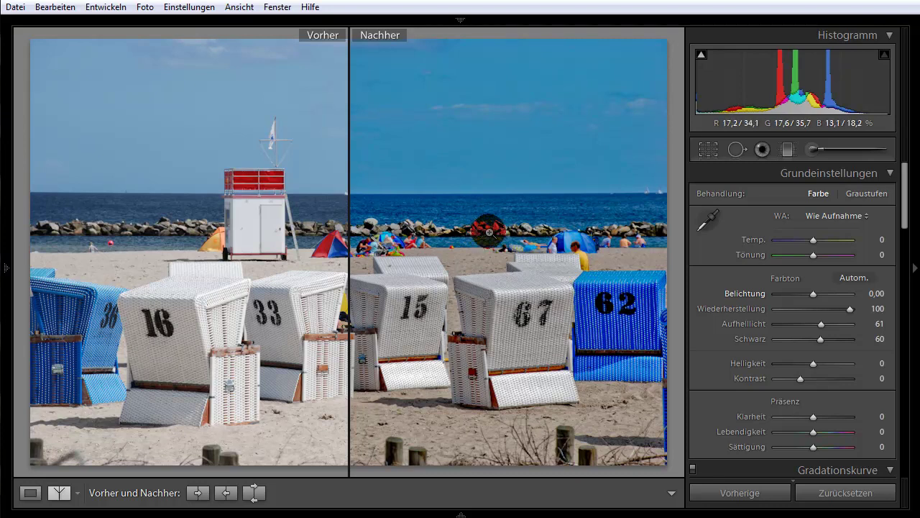
pyautogui.press('y')
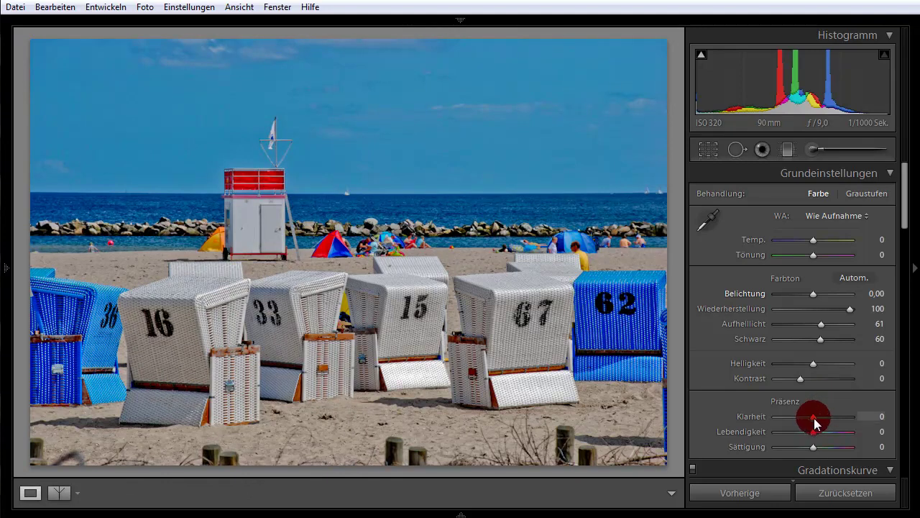
# Set Klarheit (Clarity) to +88 and Lebendigkeit (Vibrance) to +65.
pyautogui.moveTo(814, 418)
pyautogui.mouseDown()
pyautogui.moveTo(868, 433)
pyautogui.moveTo(846, 432)
pyautogui.mouseUp()
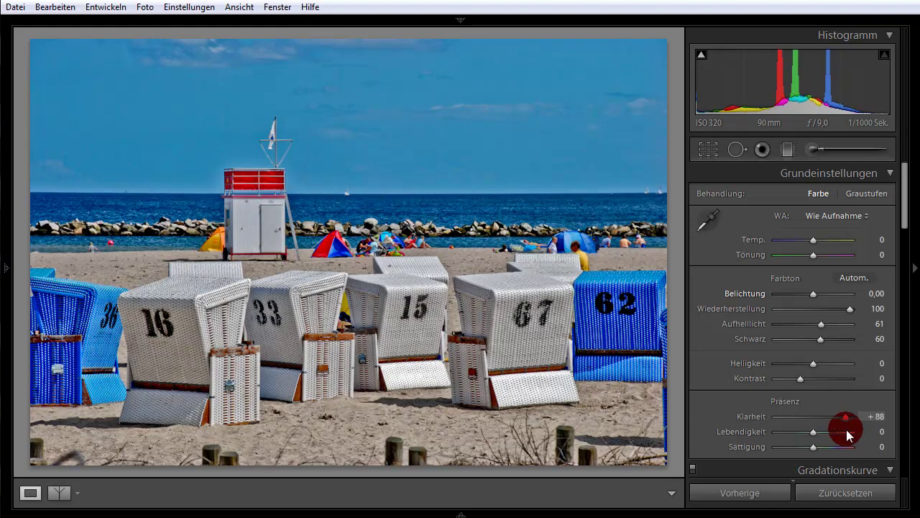
pyautogui.moveTo(906, 216); pyautogui.dragTo(904, 248)
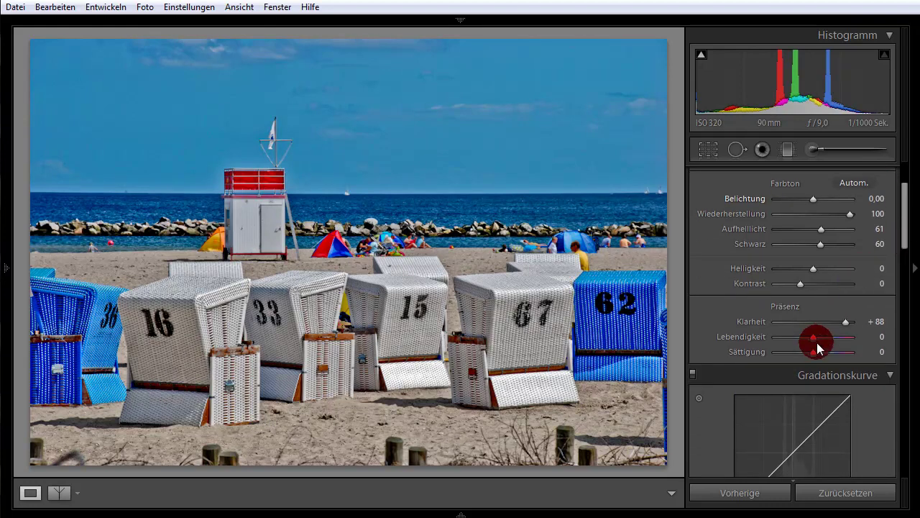
pyautogui.moveTo(815, 345); pyautogui.dragTo(838, 344)
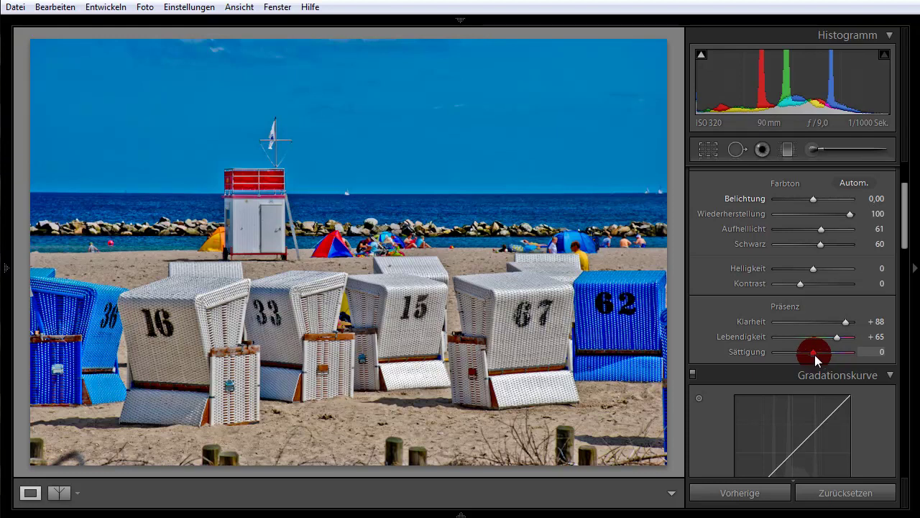
# Lower Sättigung (Saturation) to -48 and inspect the beach-chair photo.
pyautogui.moveTo(813, 355); pyautogui.dragTo(794, 352)
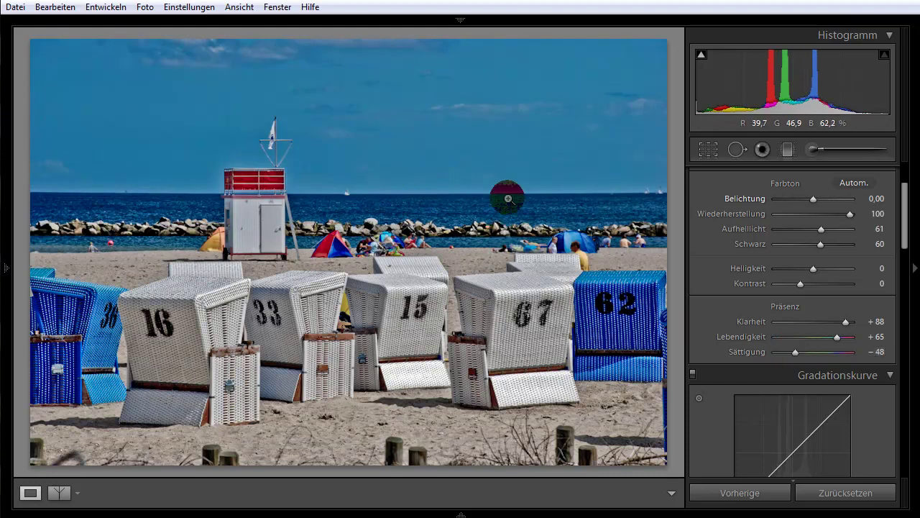
pyautogui.click(389, 311)
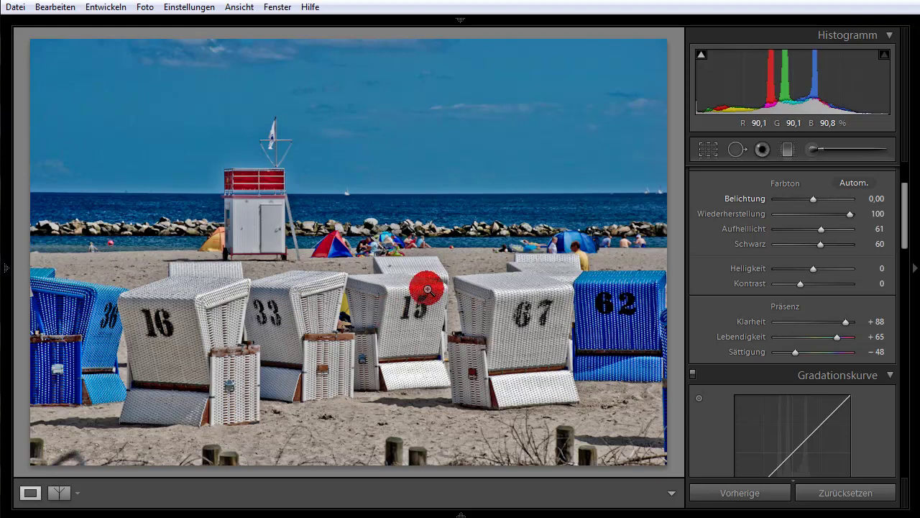
pyautogui.moveTo(427, 289); pyautogui.dragTo(669, 221)
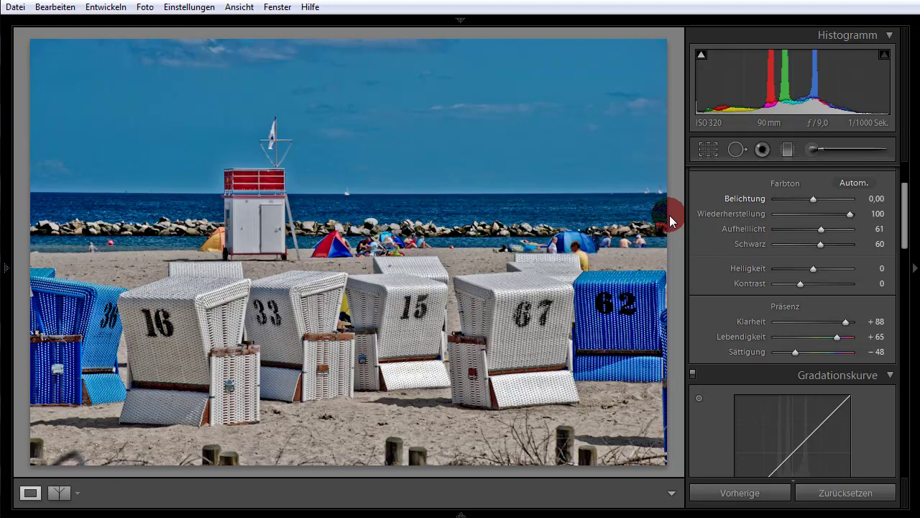
pyautogui.moveTo(669, 216); pyautogui.dragTo(571, 266)
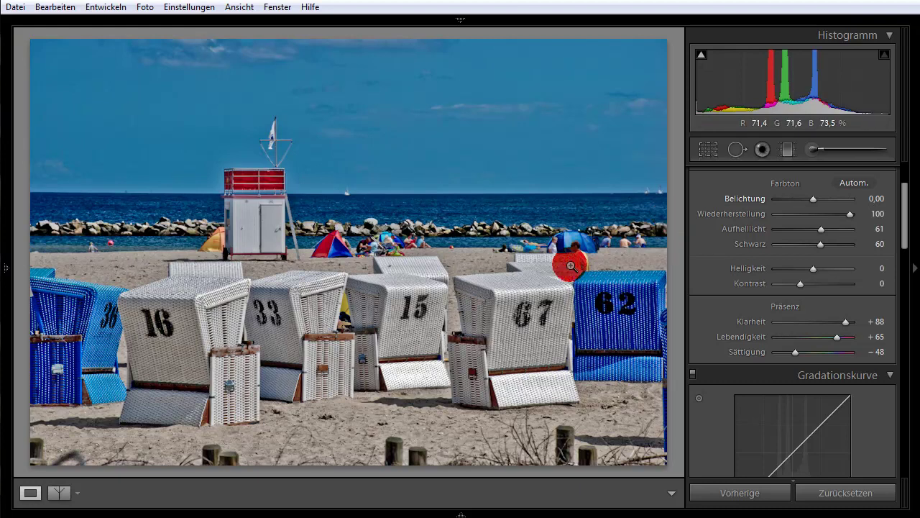